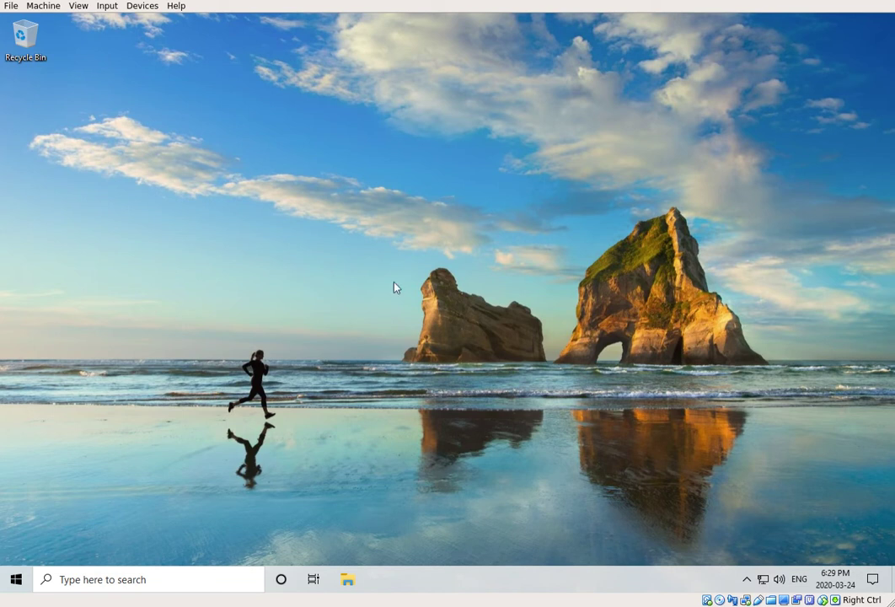
# Launch Microsoft Edge from the Start menu and decline importing favourites from another browser
pyautogui.click(16, 579)
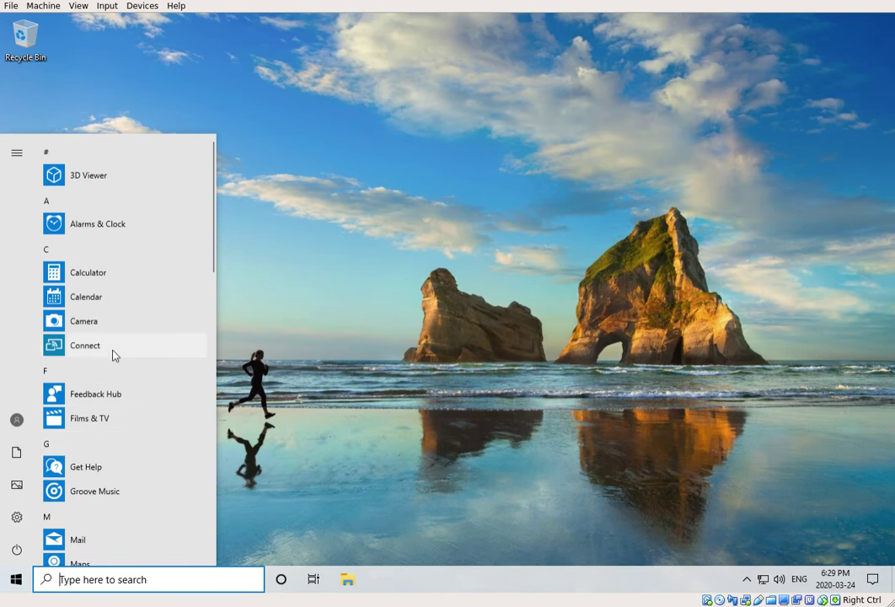
pyautogui.scroll(-4, 111, 362)
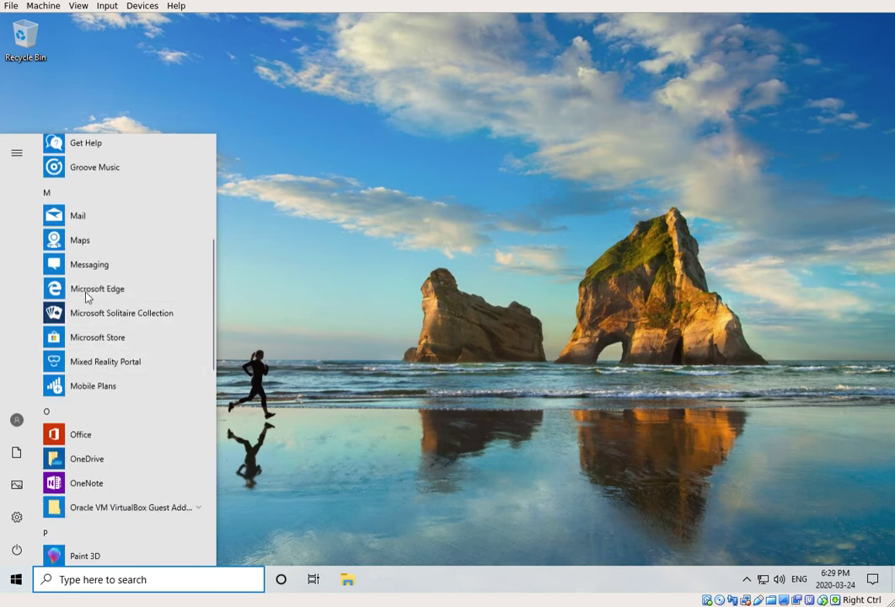
pyautogui.click(93, 289)
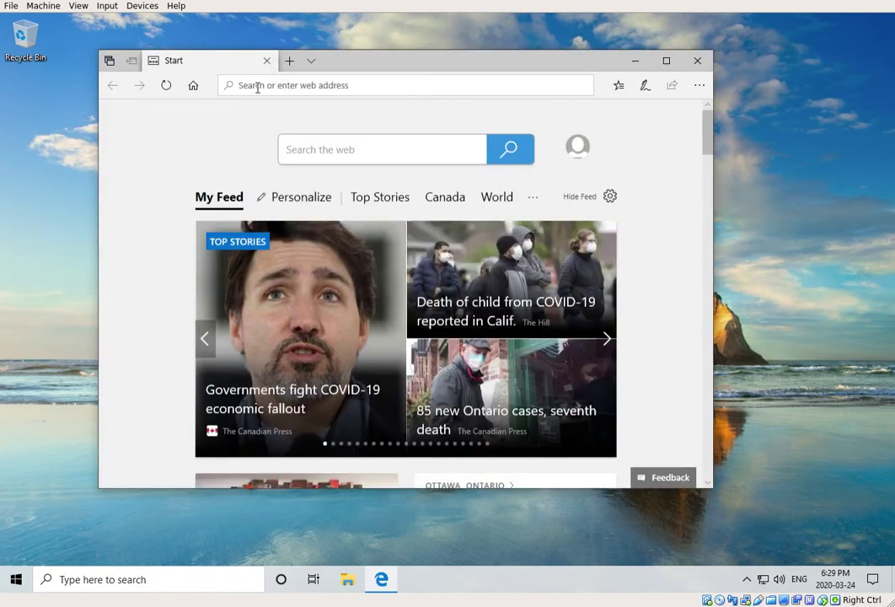
pyautogui.click(253, 88)
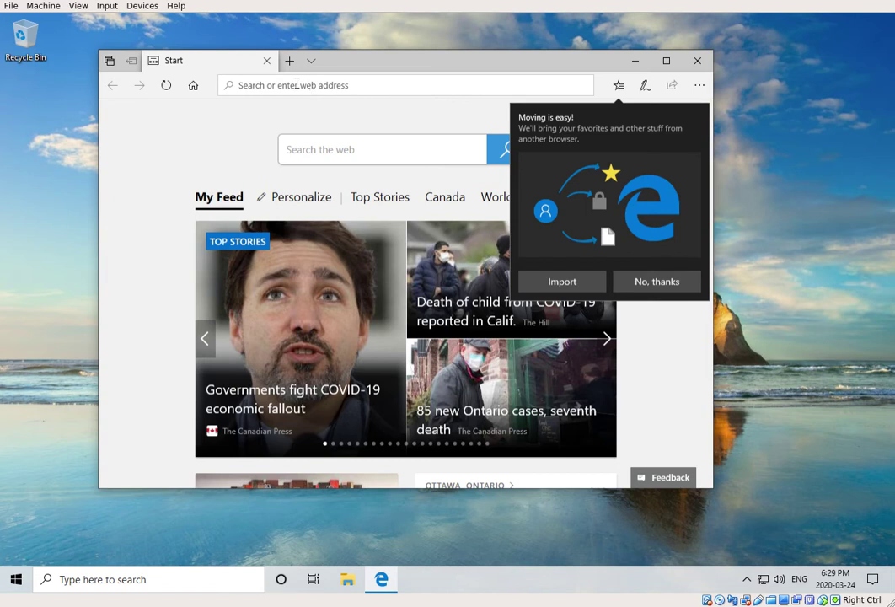
pyautogui.click(657, 283)
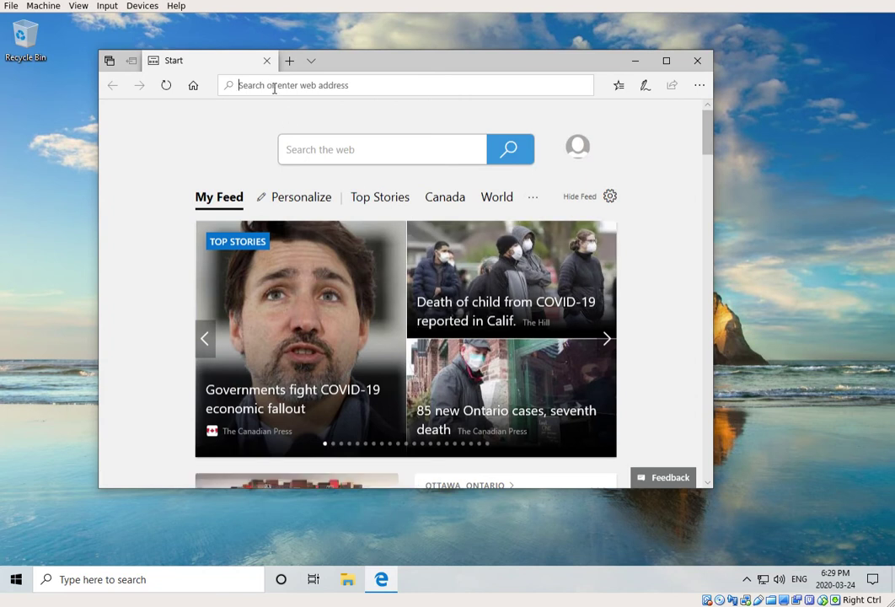
# Go to zoom.us in Edge and scroll down to the page footer
pyautogui.write('zoom')
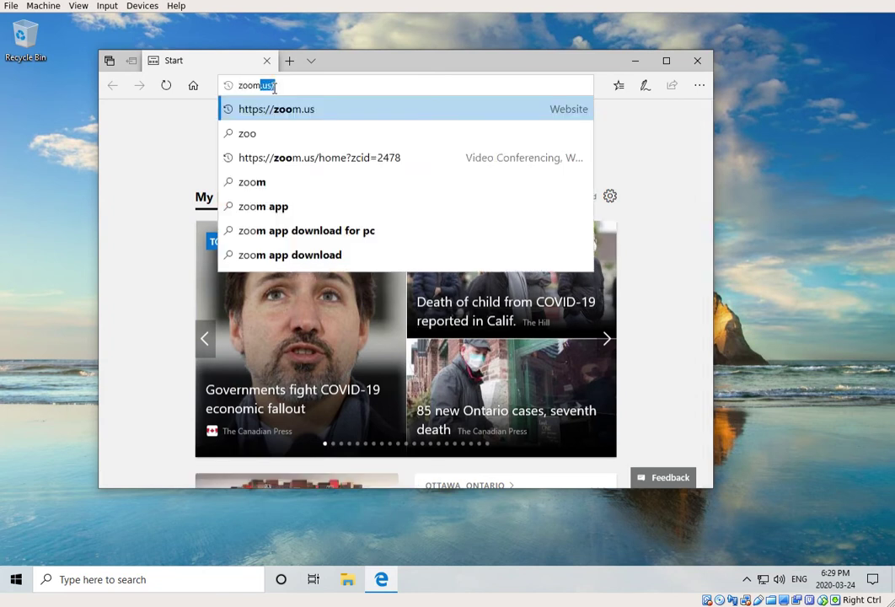
pyautogui.write('.us')
pyautogui.press('Return')
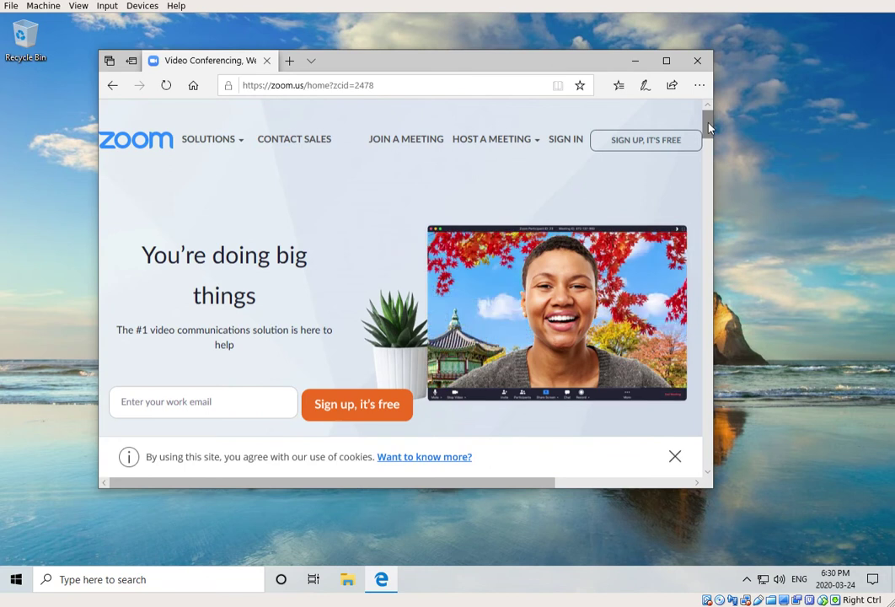
pyautogui.moveTo(709, 127); pyautogui.dragTo(706, 451)
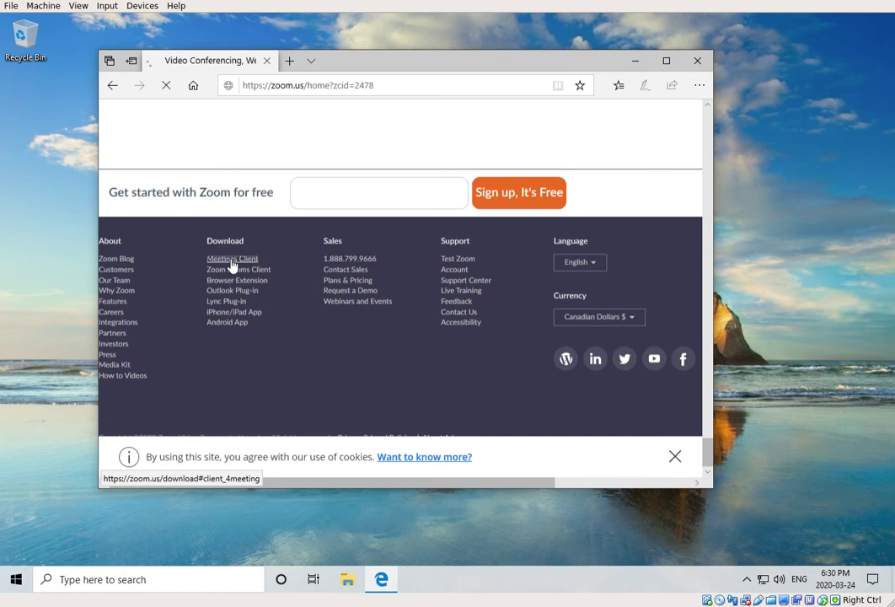
# Download and save ZoomInstaller.exe from the Meetings Client page, then open its Downloads folder
pyautogui.click(232, 261)
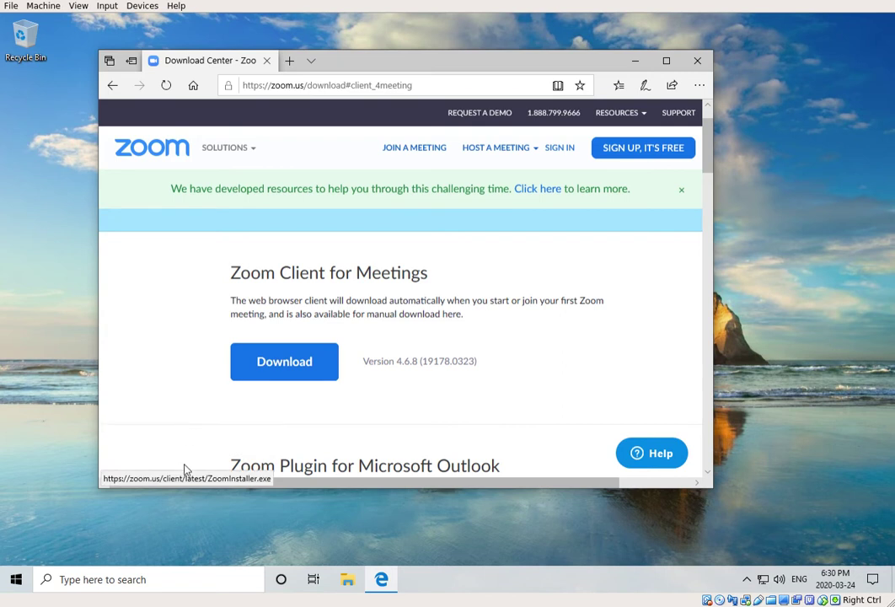
pyautogui.click(283, 364)
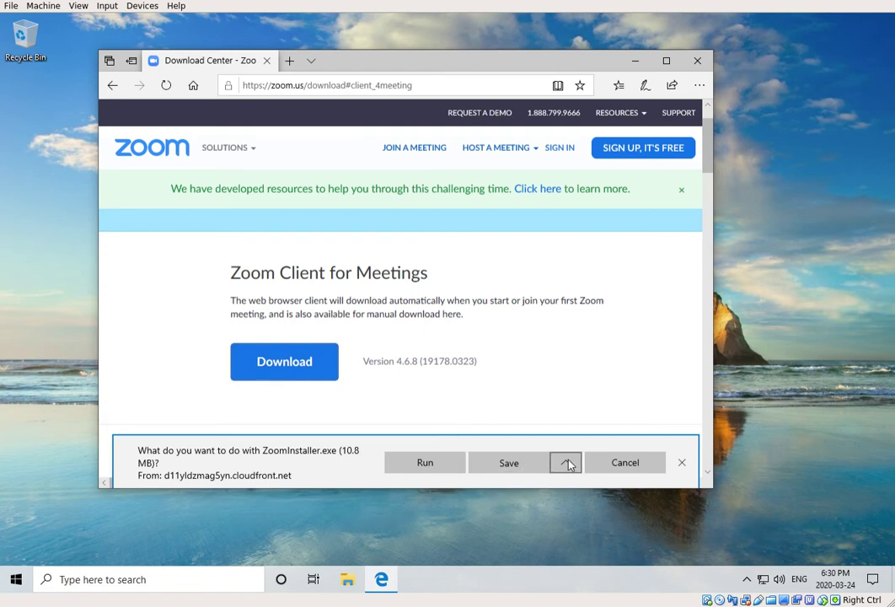
pyautogui.click(500, 463)
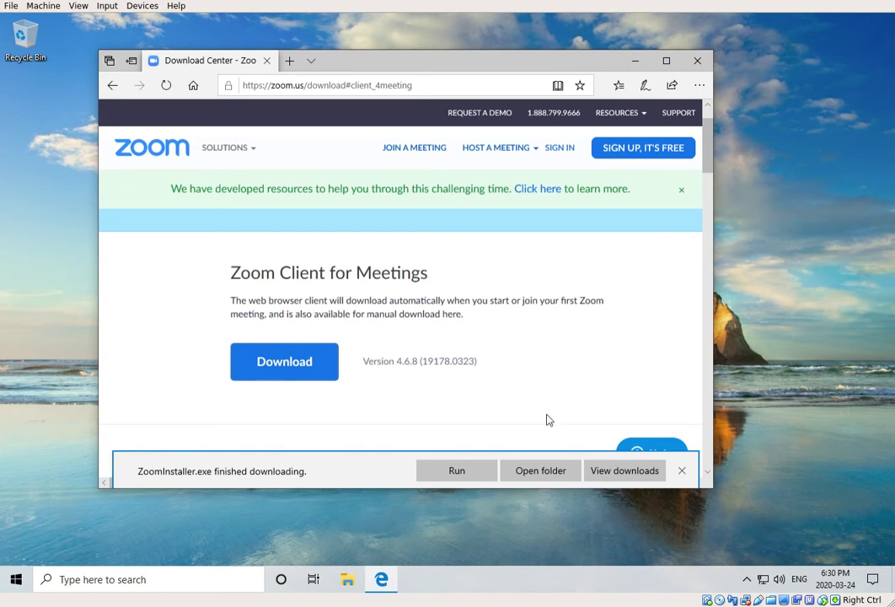
pyautogui.click(558, 470)
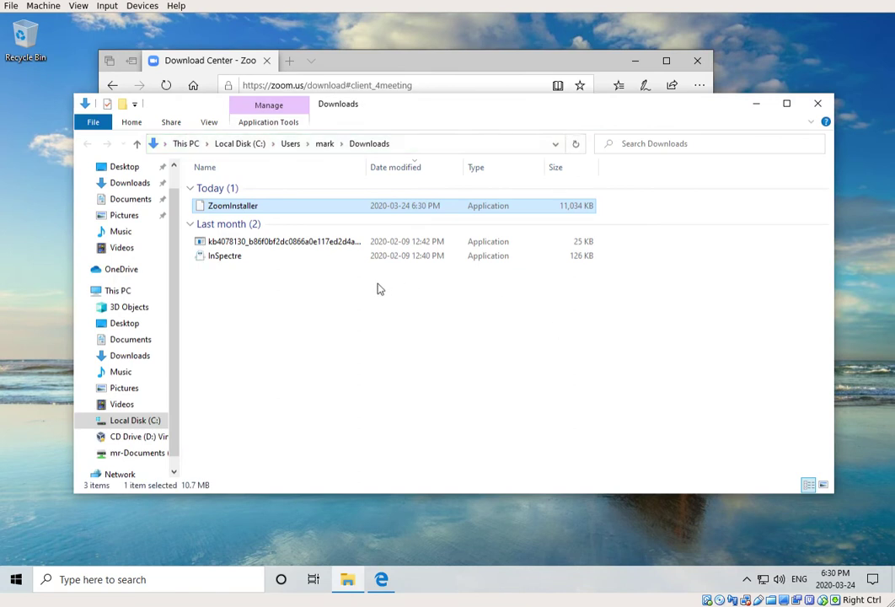
# Run ZoomInstaller from Downloads and bring up its User Account Control prompt
pyautogui.doubleClick(242, 211)
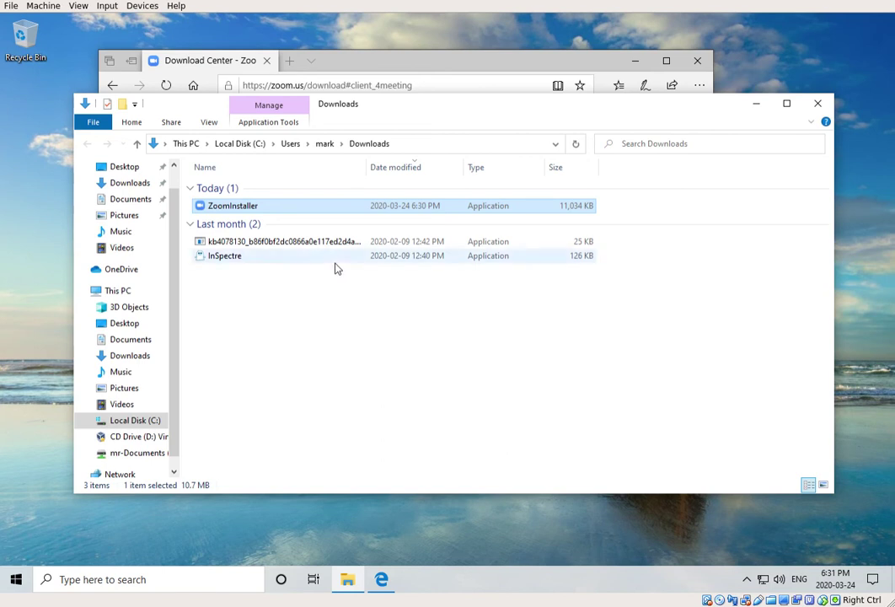
pyautogui.doubleClick(275, 207)
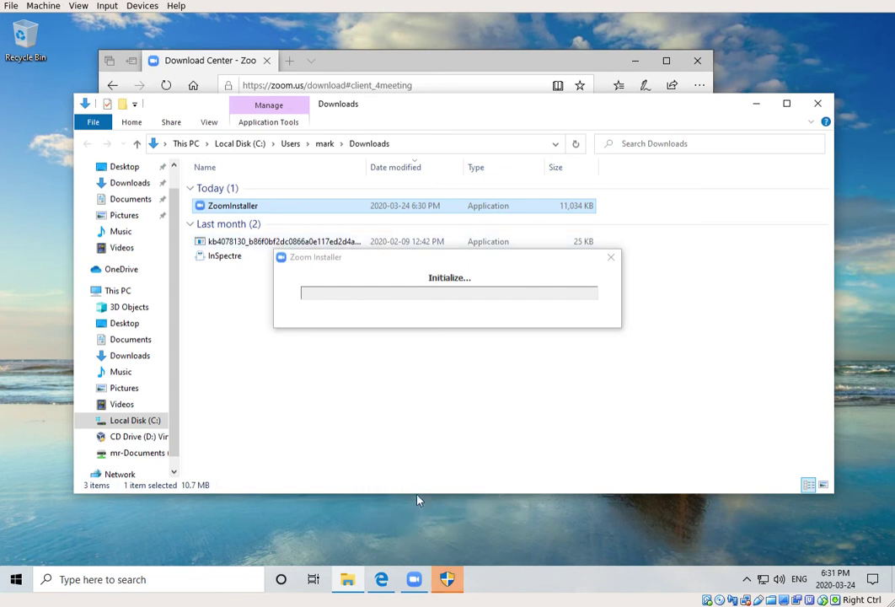
pyautogui.moveTo(454, 586)
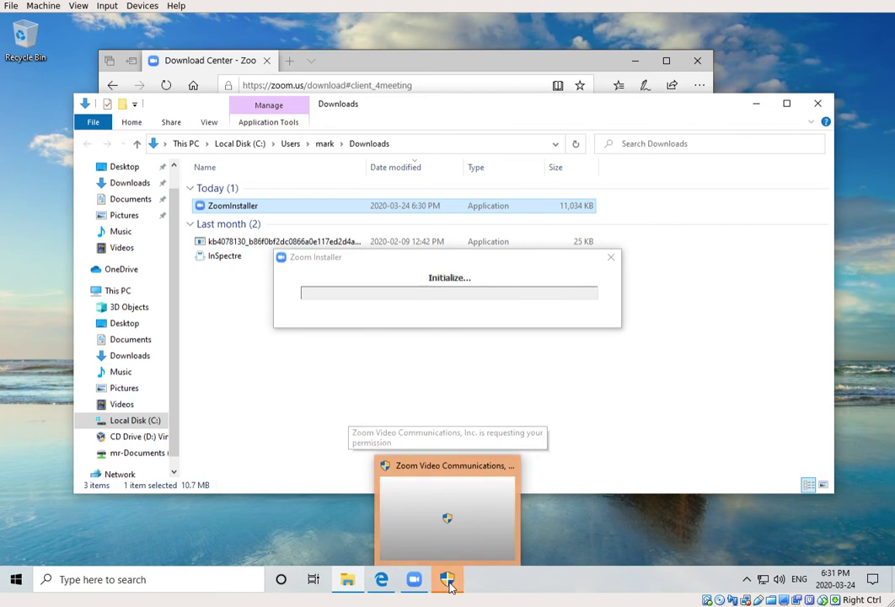
pyautogui.click(448, 580)
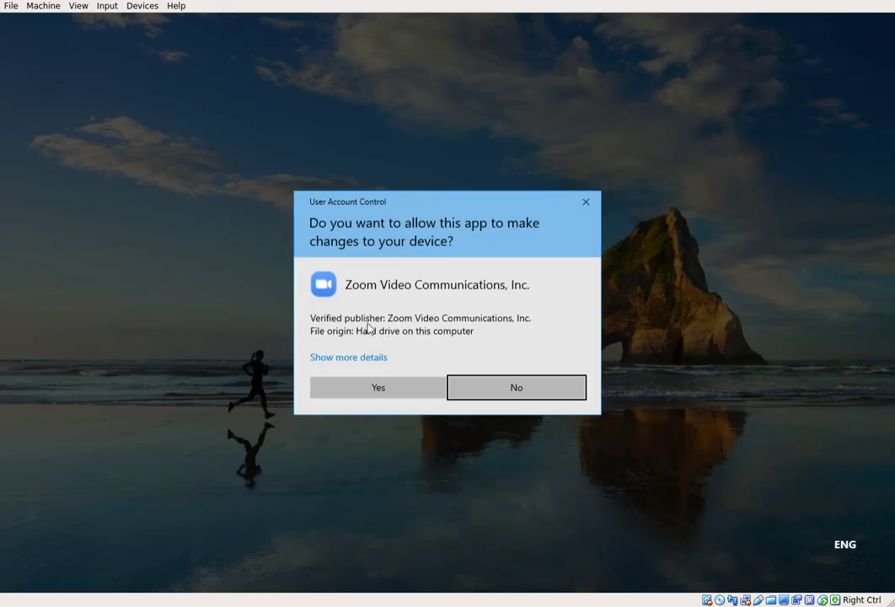
# Approve the User Account Control prompt so Zoom 4.6.8 installs and opens its start window
pyautogui.click(369, 393)
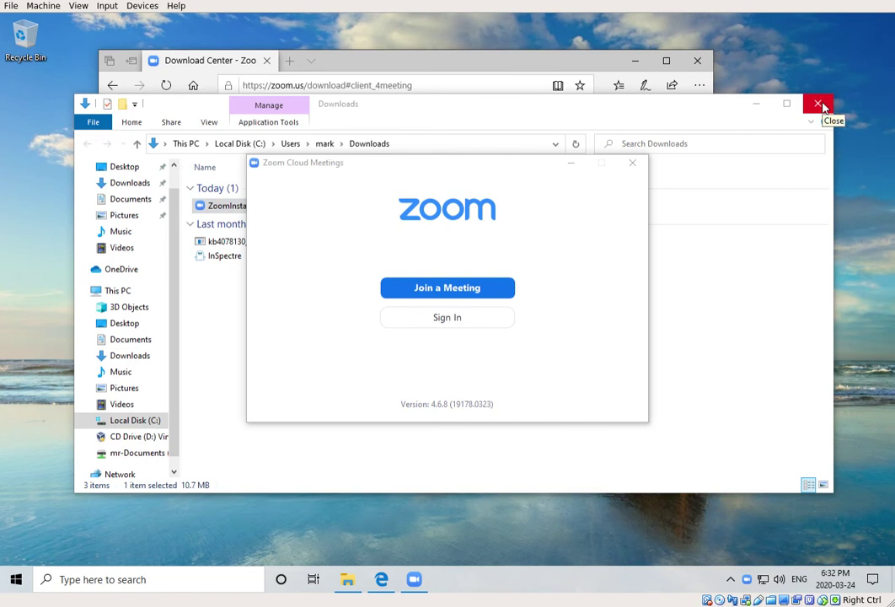
# Close the Downloads folder and Edge windows, then bring up Zoom's Join Meeting dialog
pyautogui.click(818, 104)
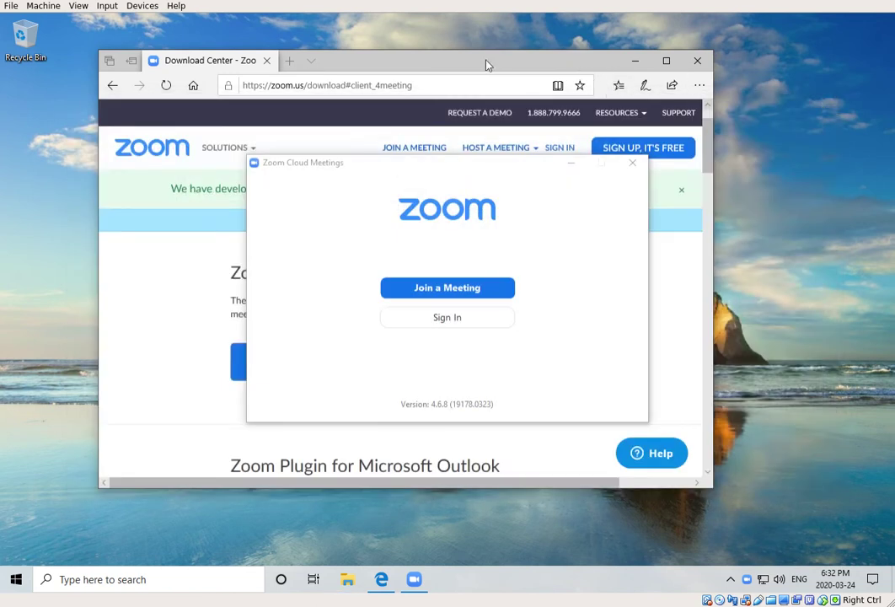
pyautogui.click(697, 63)
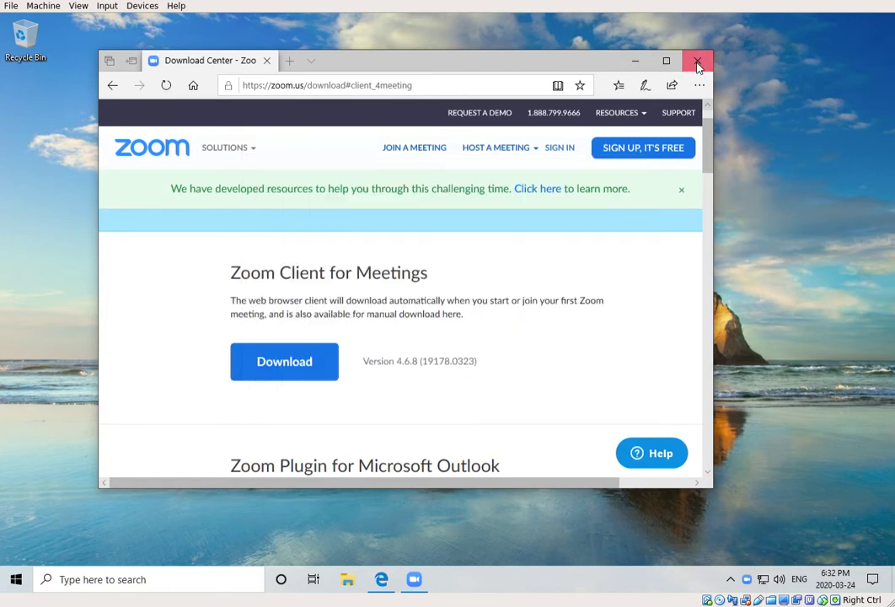
pyautogui.click(697, 62)
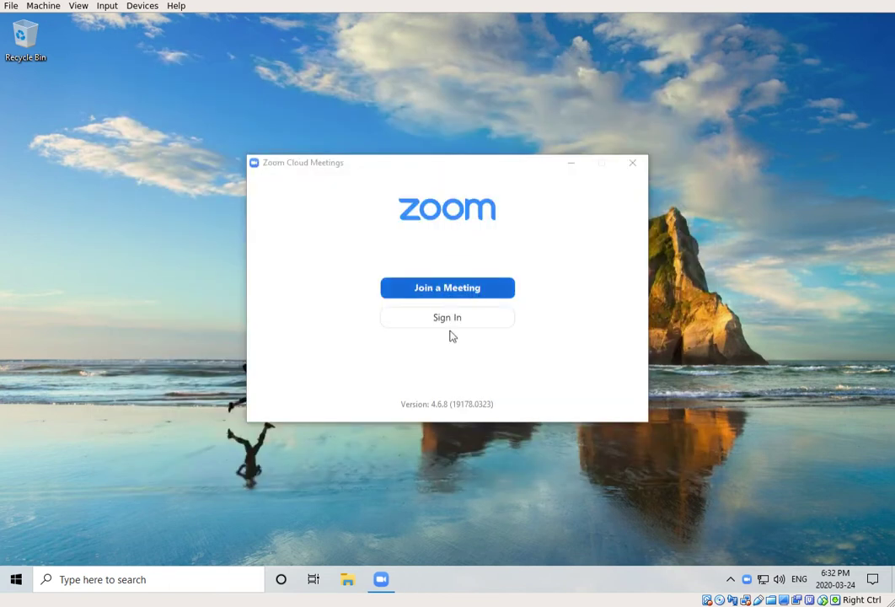
pyautogui.click(453, 291)
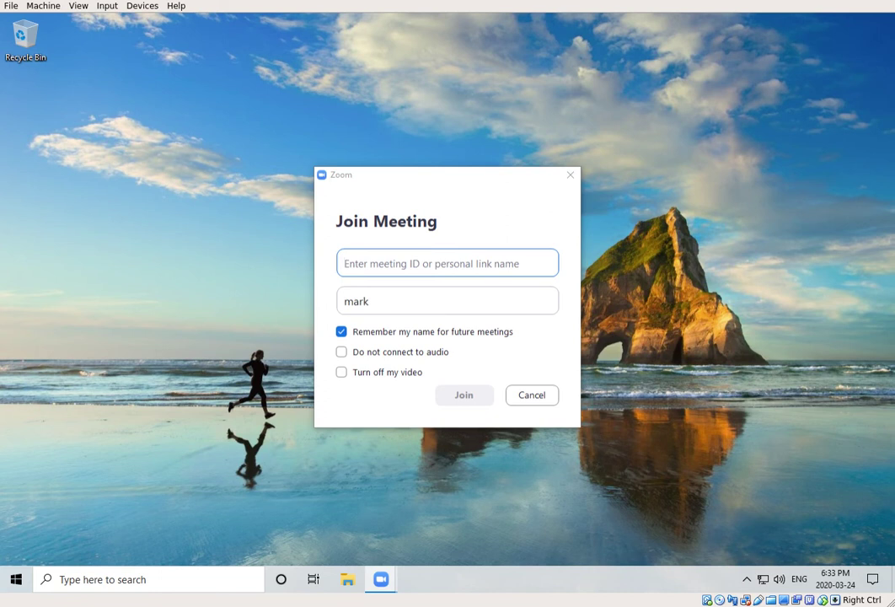
# Centre the Join a Meeting dialog, fill in the display name, and show the Zoom home window
pyautogui.moveTo(0, 183); pyautogui.dragTo(394, 175)
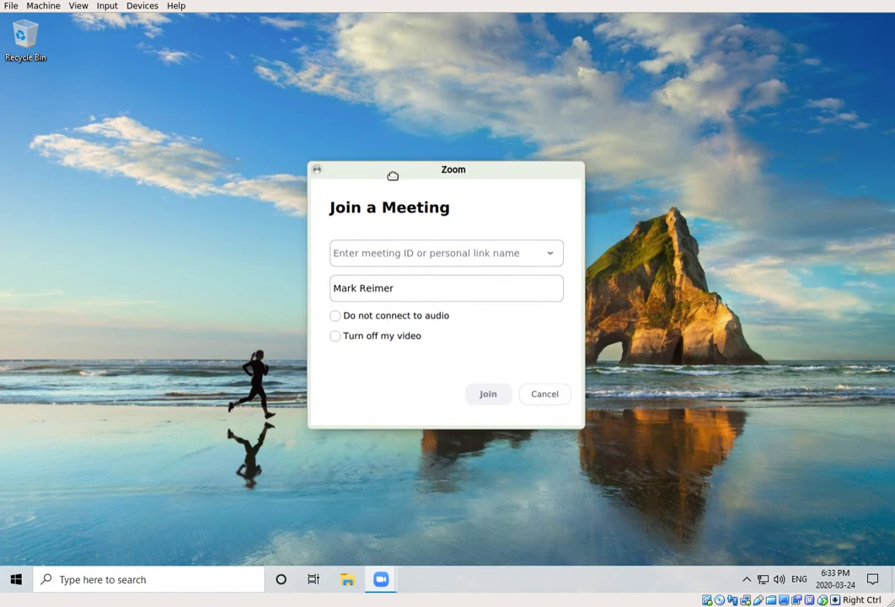
pyautogui.click(404, 257)
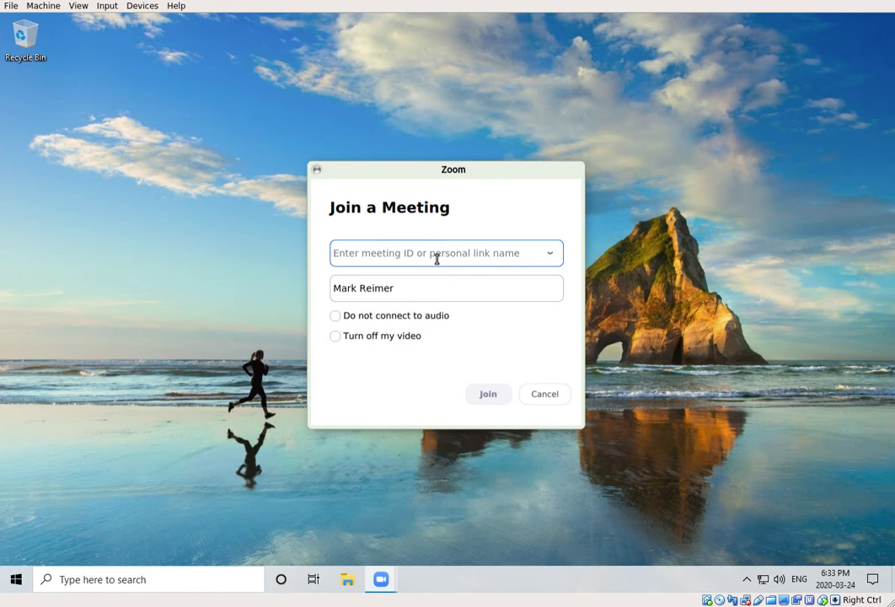
pyautogui.click(385, 292)
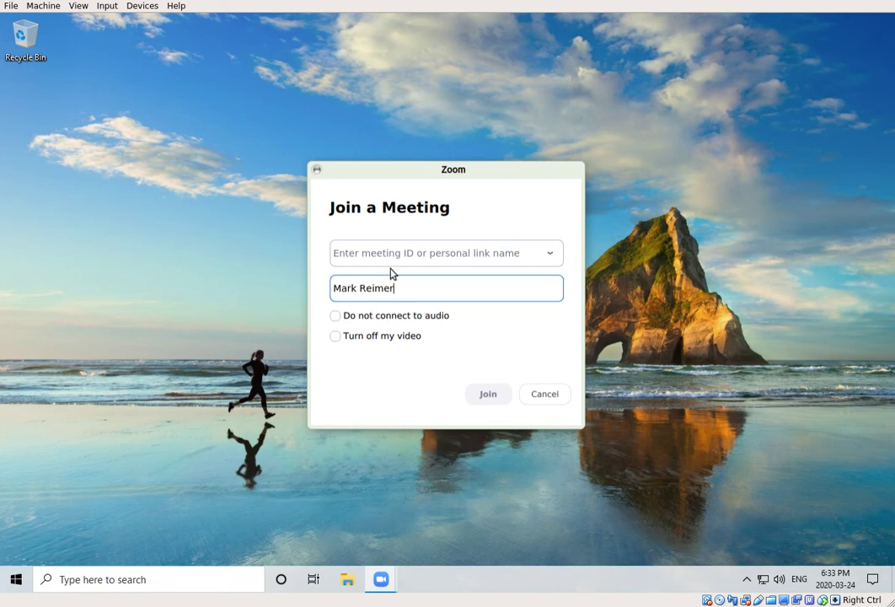
pyautogui.click(50, 240)
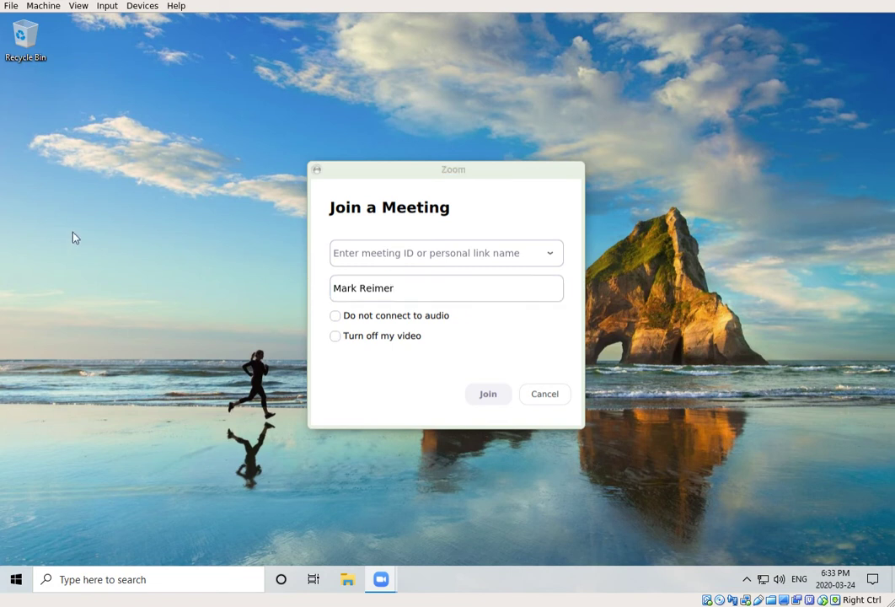
pyautogui.click(336, 306)
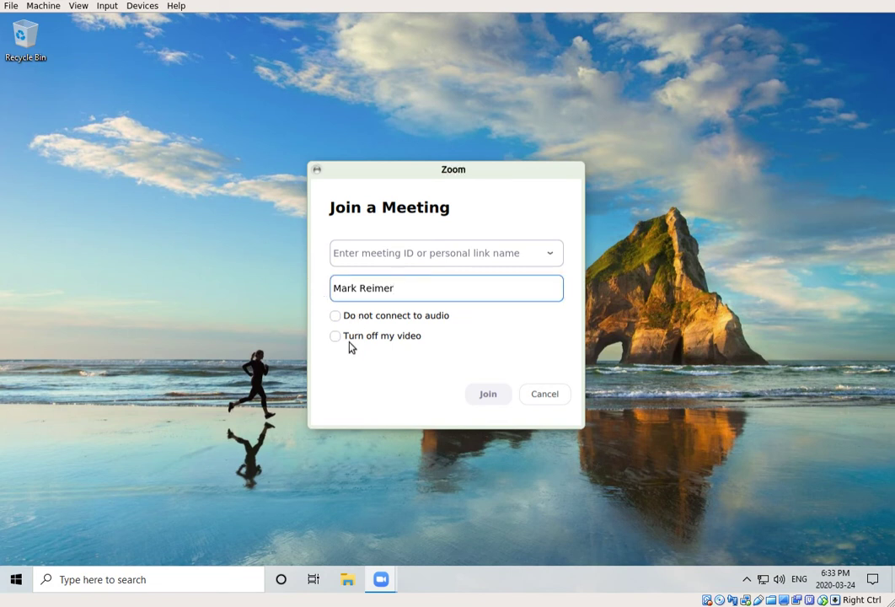
pyautogui.click(230, 334)
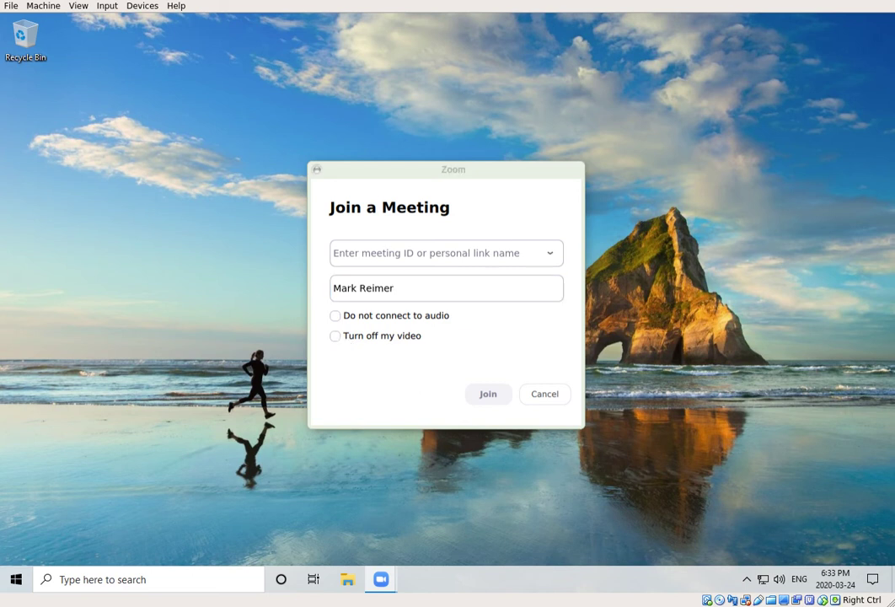
pyautogui.click(394, 288)
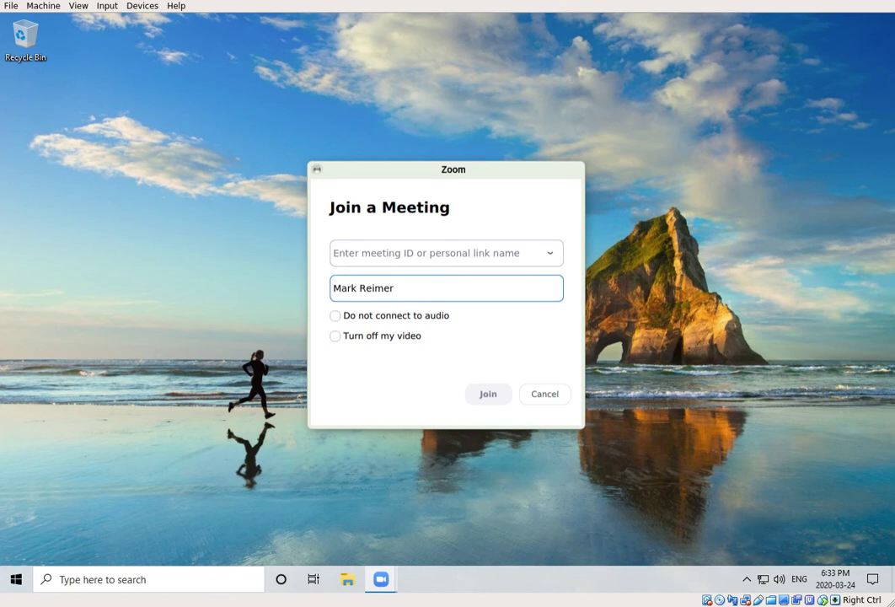
pyautogui.click(665, 595)
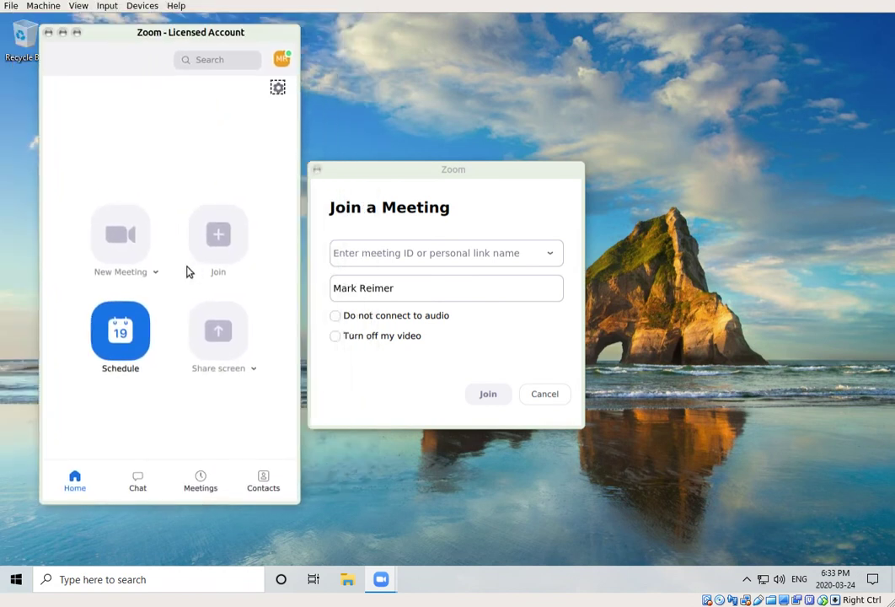
# Focus the meeting ID box and drag the Pluma window with the invitation into view
pyautogui.click(492, 421)
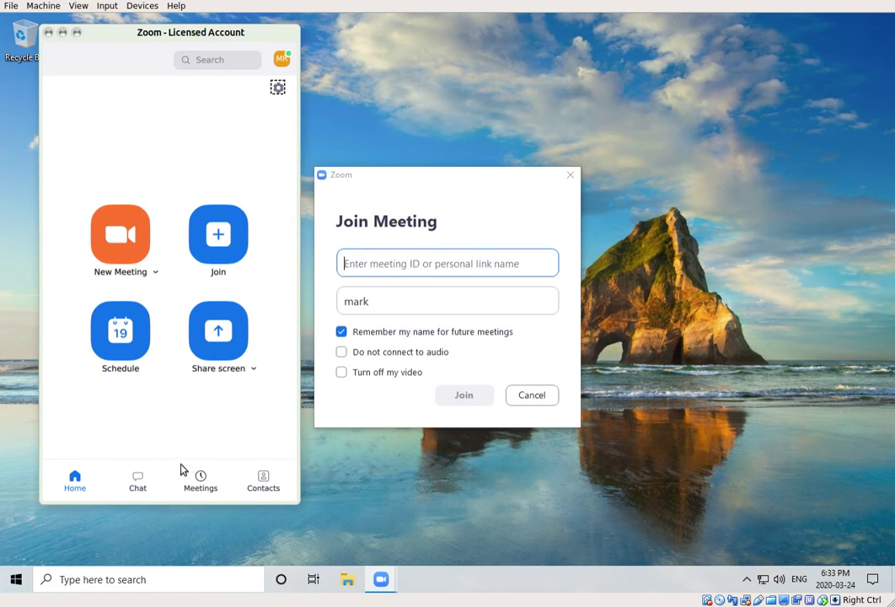
pyautogui.click(199, 484)
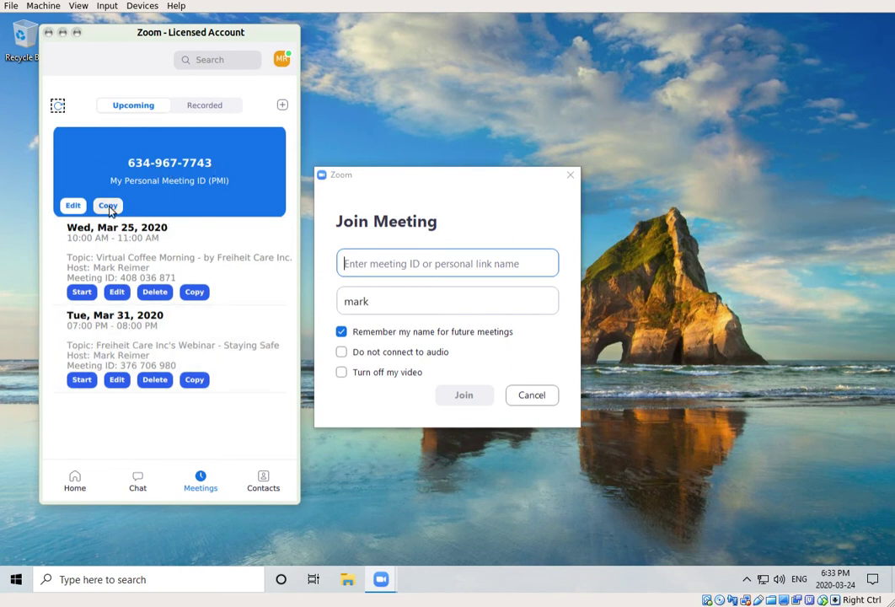
pyautogui.click(366, 253)
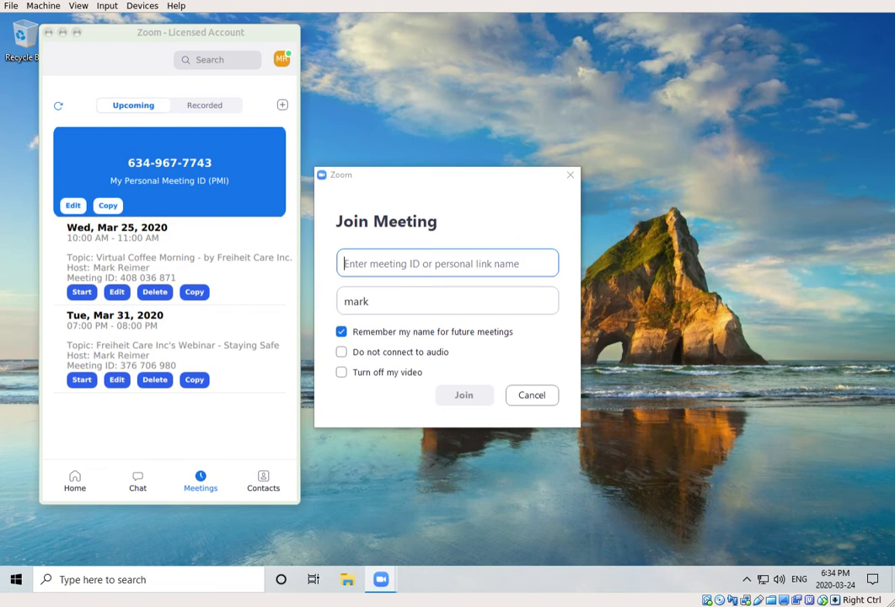
pyautogui.moveTo(8, 278); pyautogui.dragTo(495, 52)
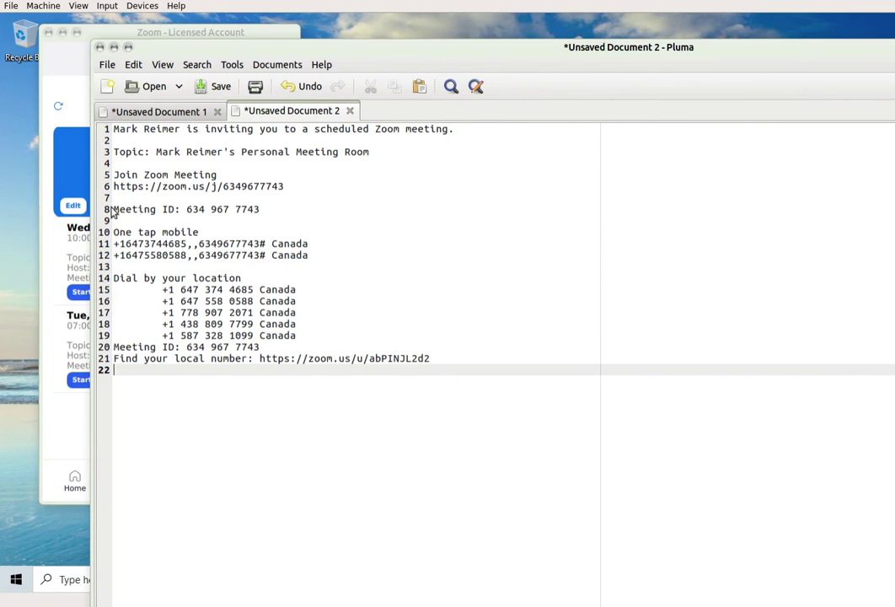
# Paste the clipboard over the meeting number in Pluma's line 6 link, then minimize Pluma
pyautogui.moveTo(271, 209); pyautogui.dragTo(117, 212)
pyautogui.click(190, 222)
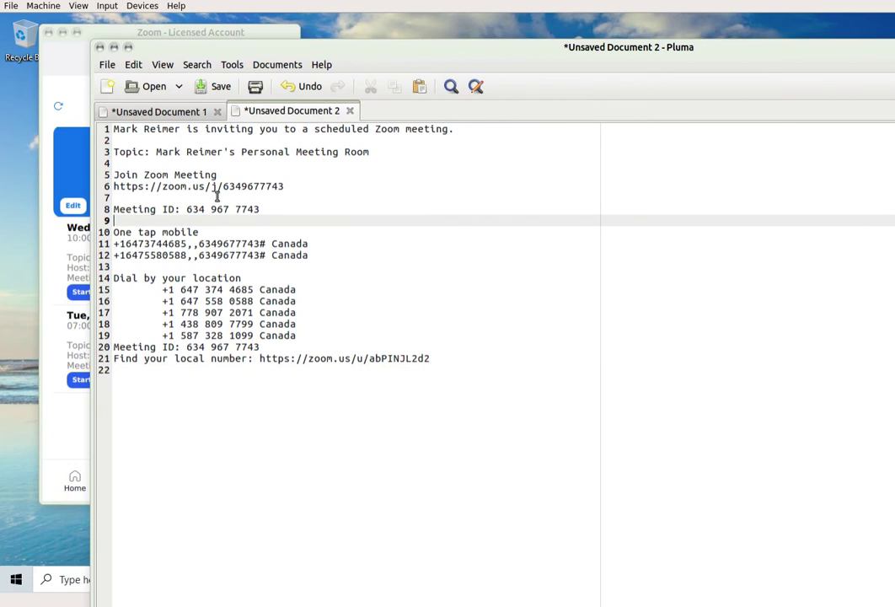
pyautogui.moveTo(290, 186); pyautogui.dragTo(226, 187)
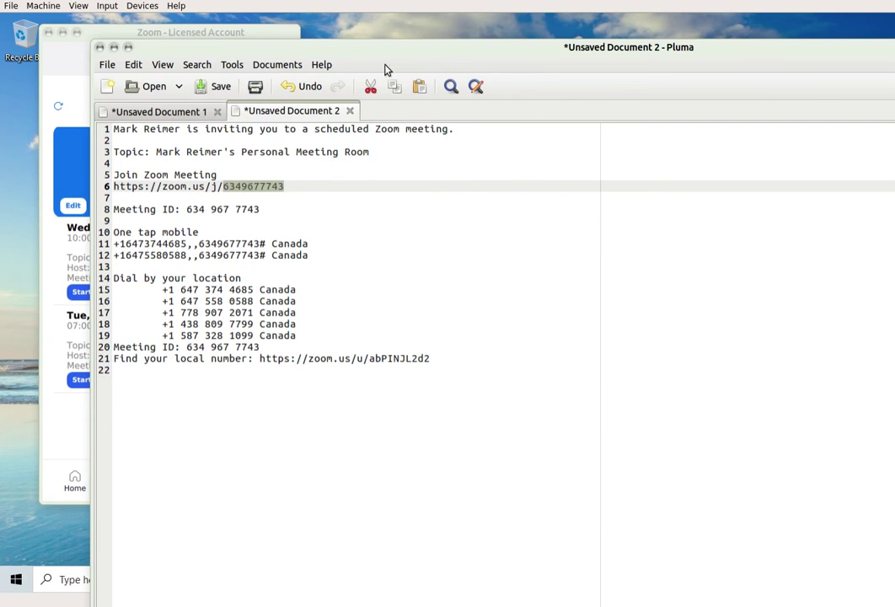
pyautogui.moveTo(388, 52); pyautogui.dragTo(410, 344)
pyautogui.click(377, 259)
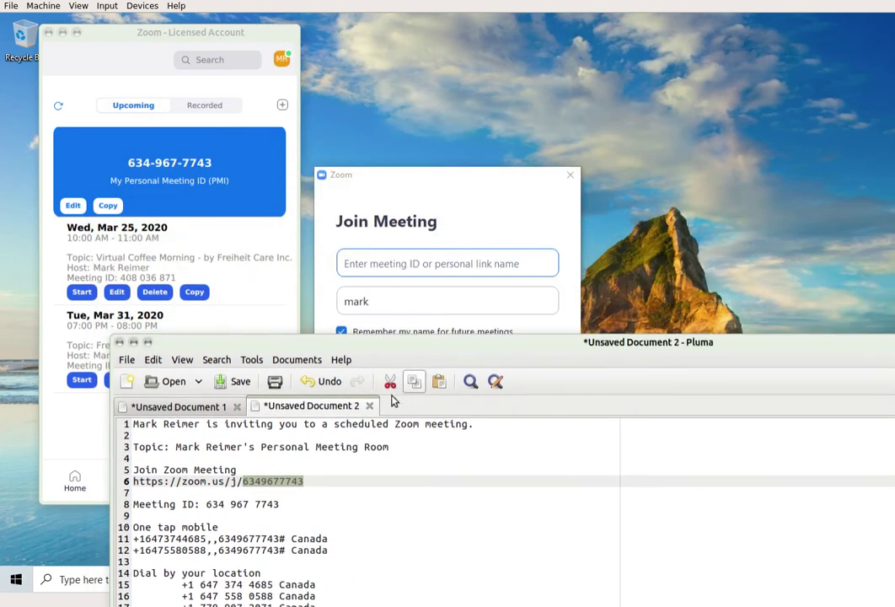
pyautogui.rightClick(274, 484)
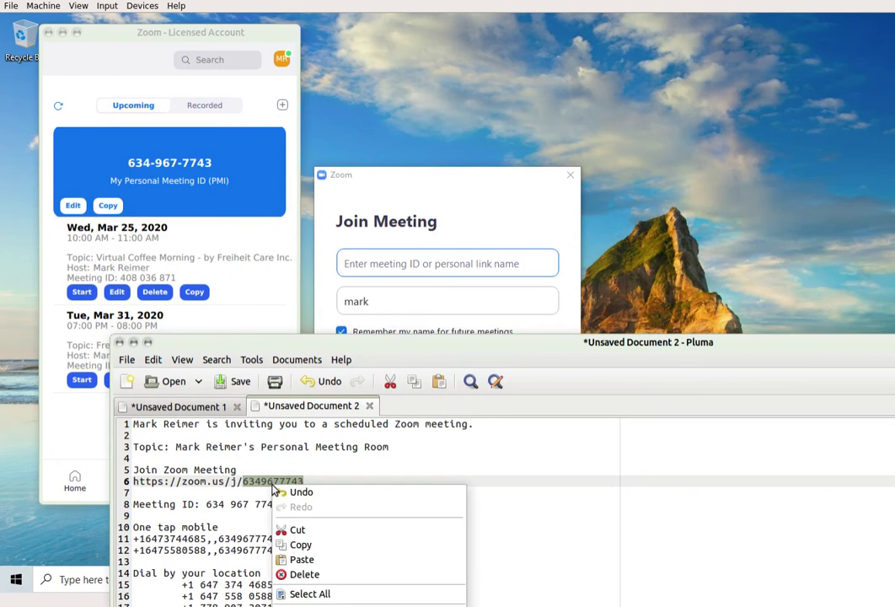
pyautogui.click(299, 559)
pyautogui.click(133, 343)
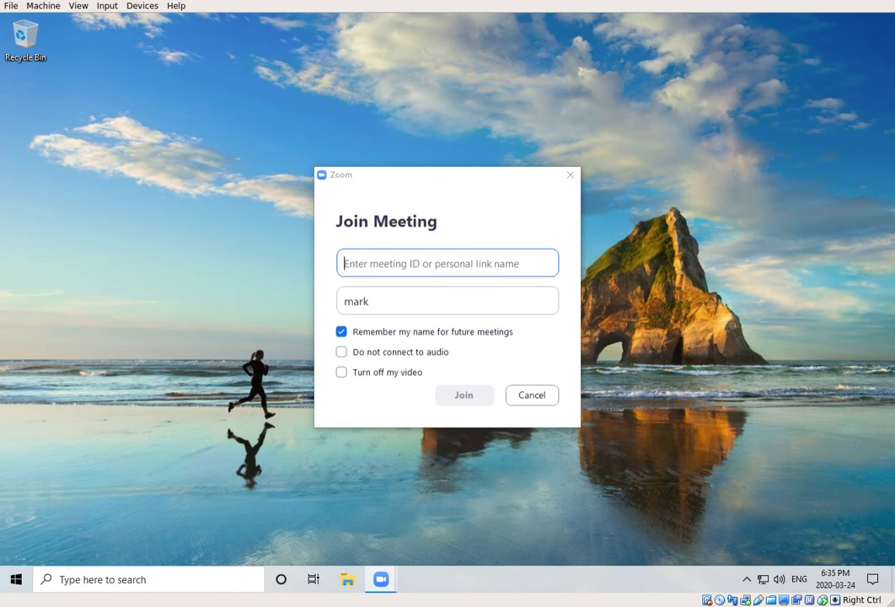
# Paste into the meeting ID box, then clear out the wrongly pasted invitation text
pyautogui.moveTo(426, 192)
pyautogui.mouseDown()
pyautogui.moveTo(503, 177)
pyautogui.moveTo(401, 176)
pyautogui.moveTo(417, 175)
pyautogui.mouseUp()
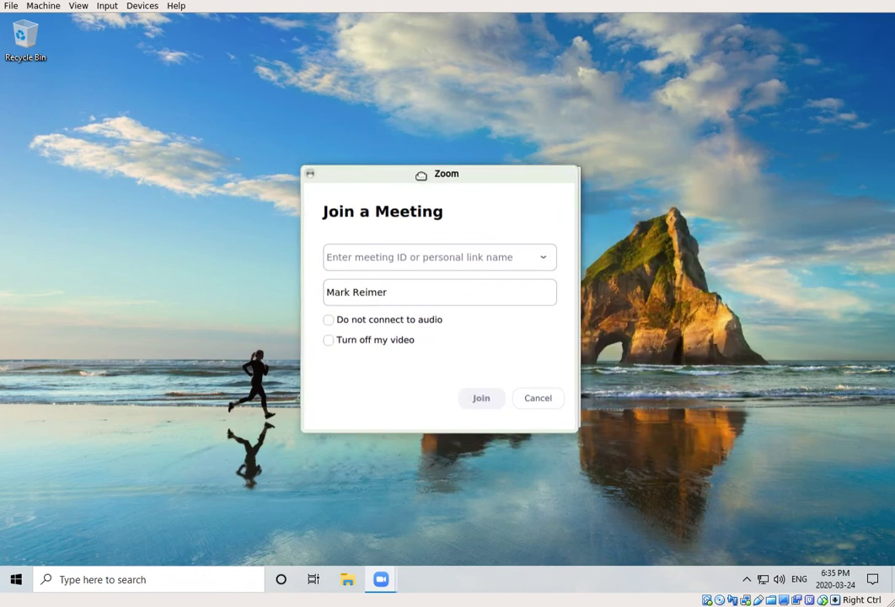
pyautogui.rightClick(360, 258)
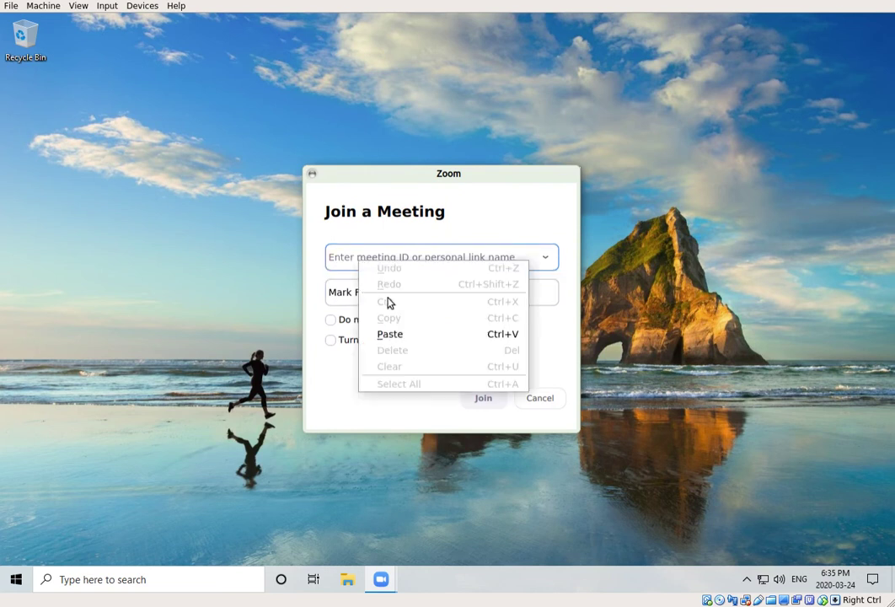
pyautogui.click(394, 335)
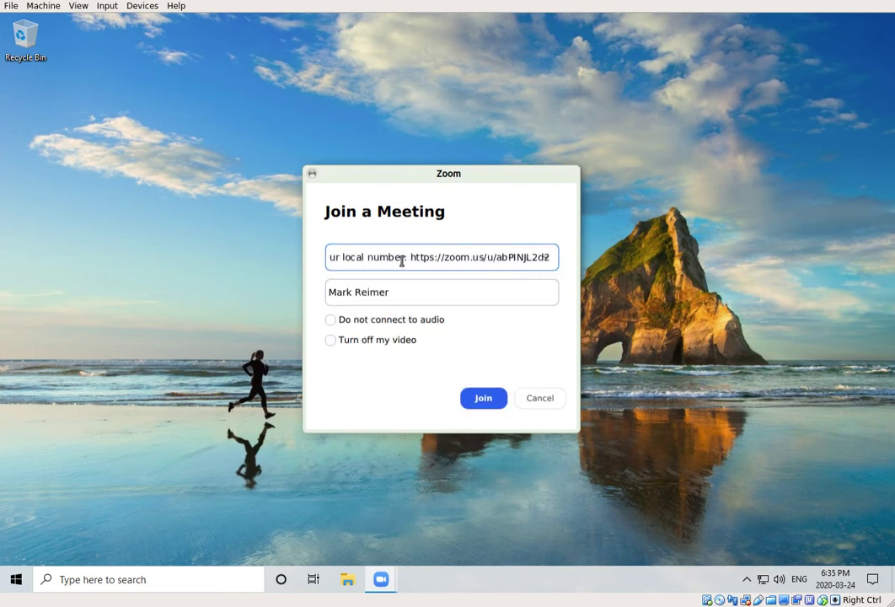
pyautogui.hotkey('ctrl', 'a')
pyautogui.press('BackSpace')
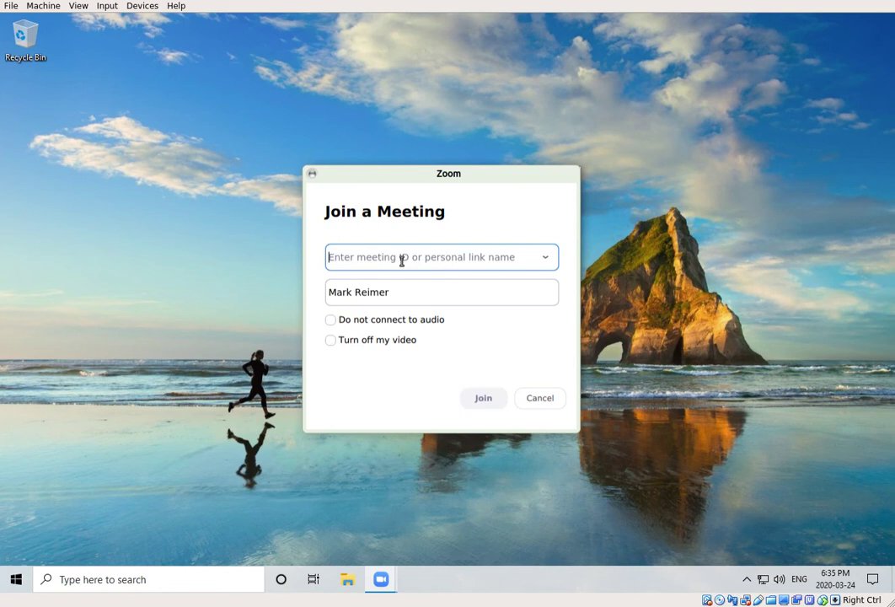
# Type the meeting ID read from the invitation and join the meeting
pyautogui.click(230, 484)
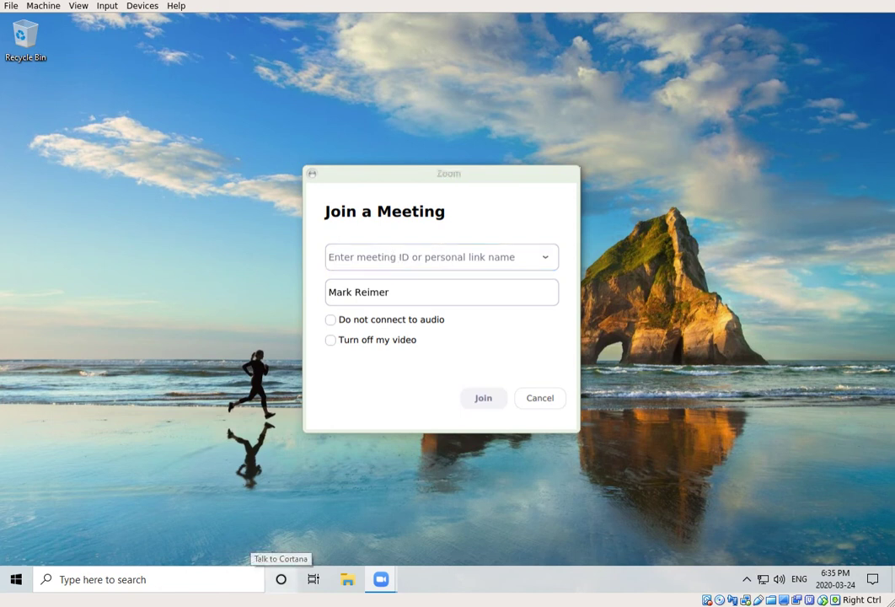
pyautogui.hotkey('alt', 'Tab')
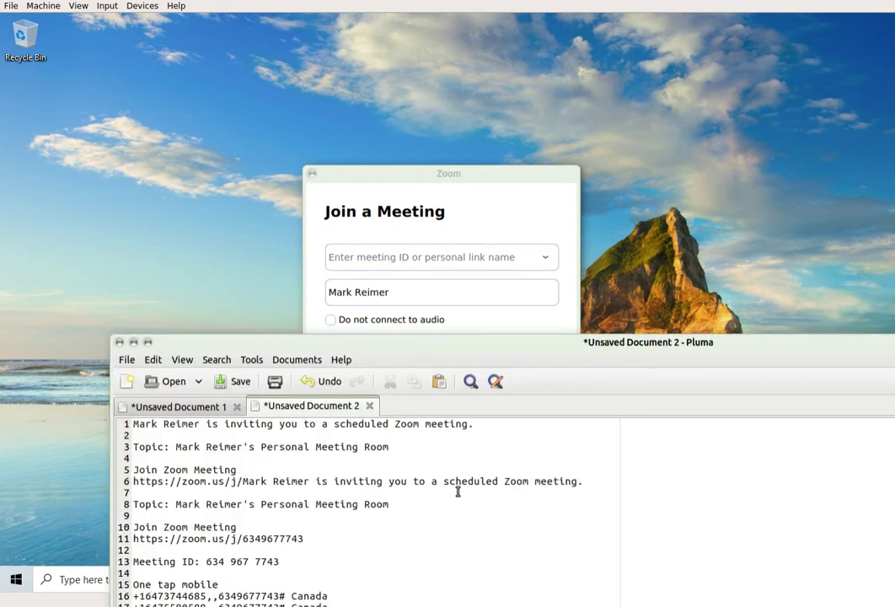
pyautogui.click(404, 260)
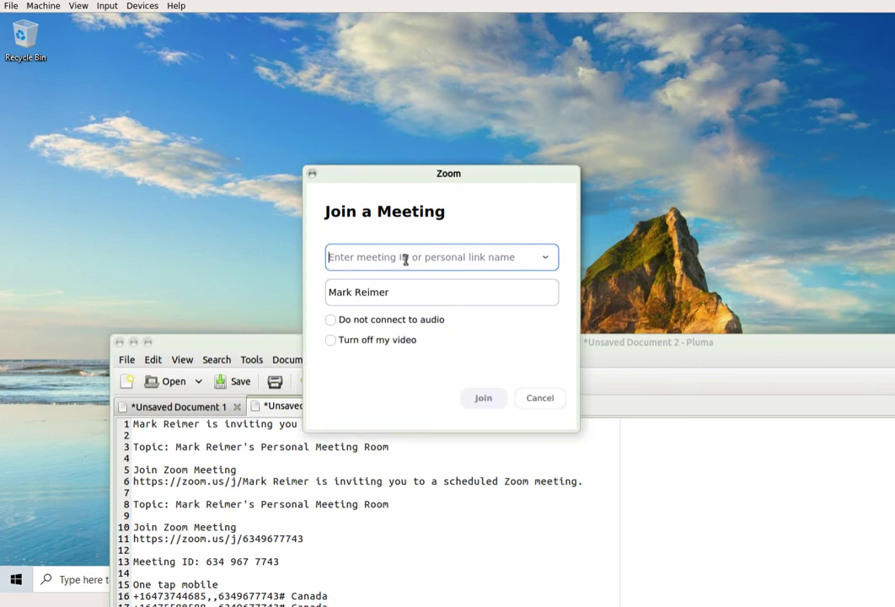
pyautogui.write('6349677743')
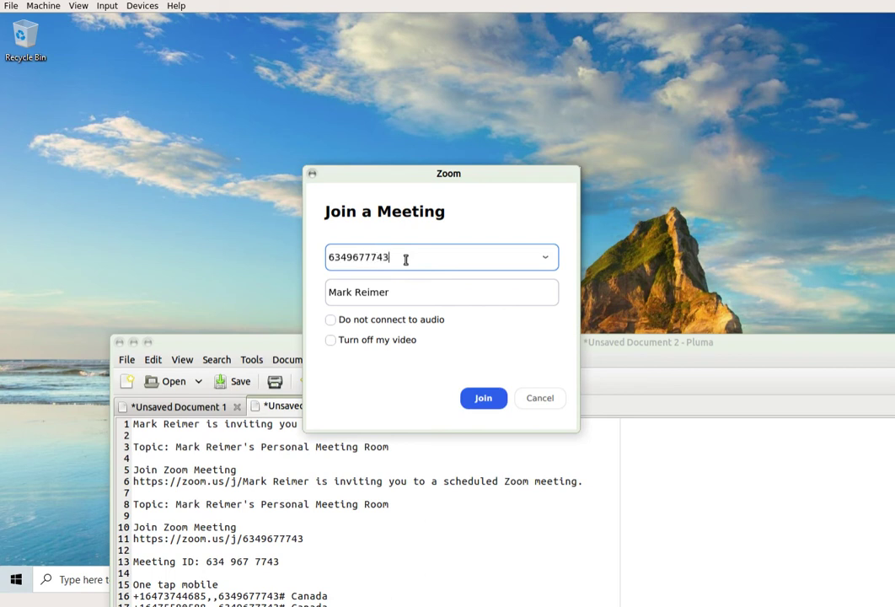
pyautogui.click(208, 430)
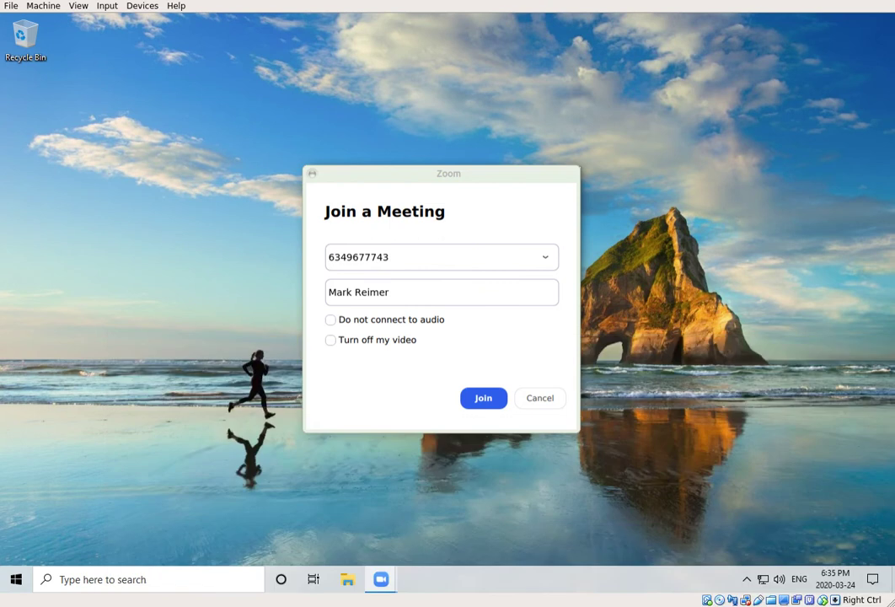
pyautogui.click(482, 400)
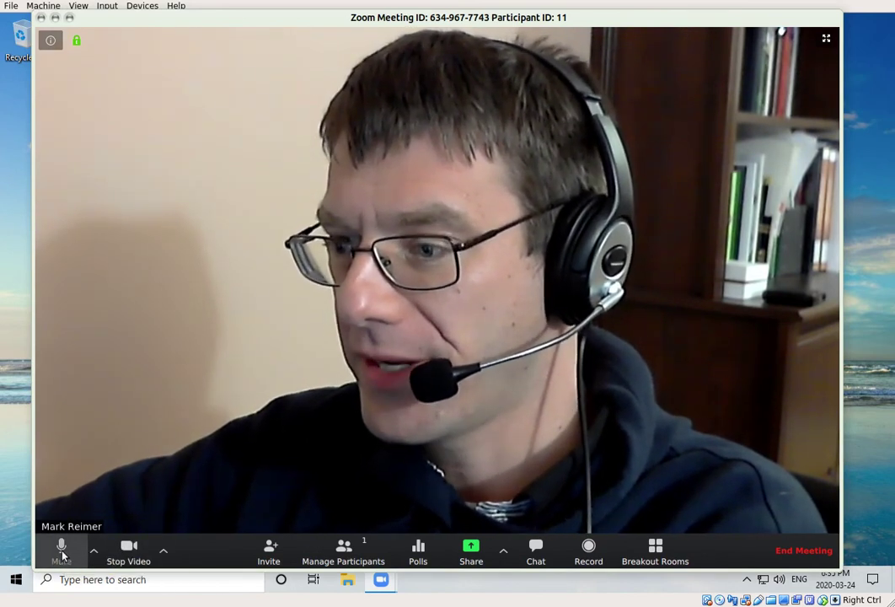
# Mute your microphone from the meeting toolbar, then unmute it so audio is live again
pyautogui.click(62, 552)
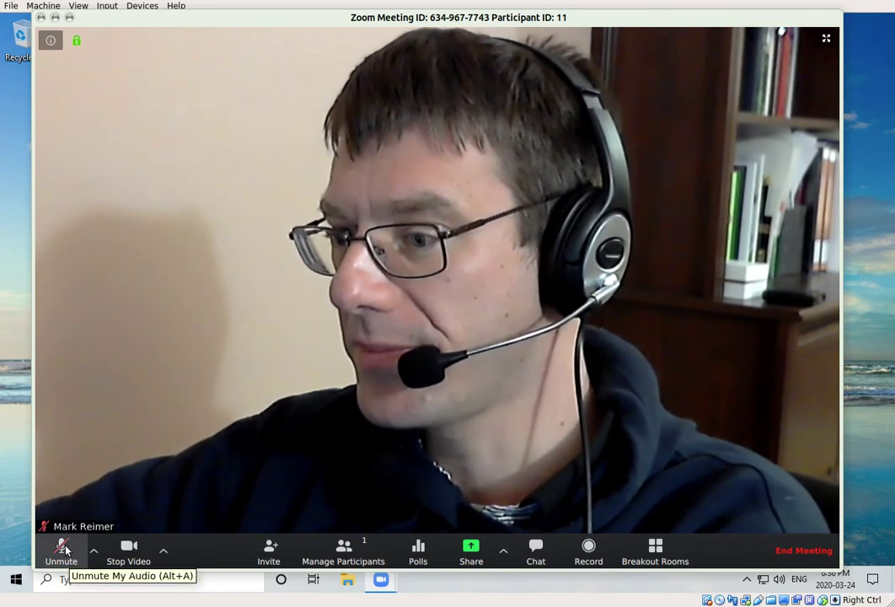
pyautogui.click(66, 549)
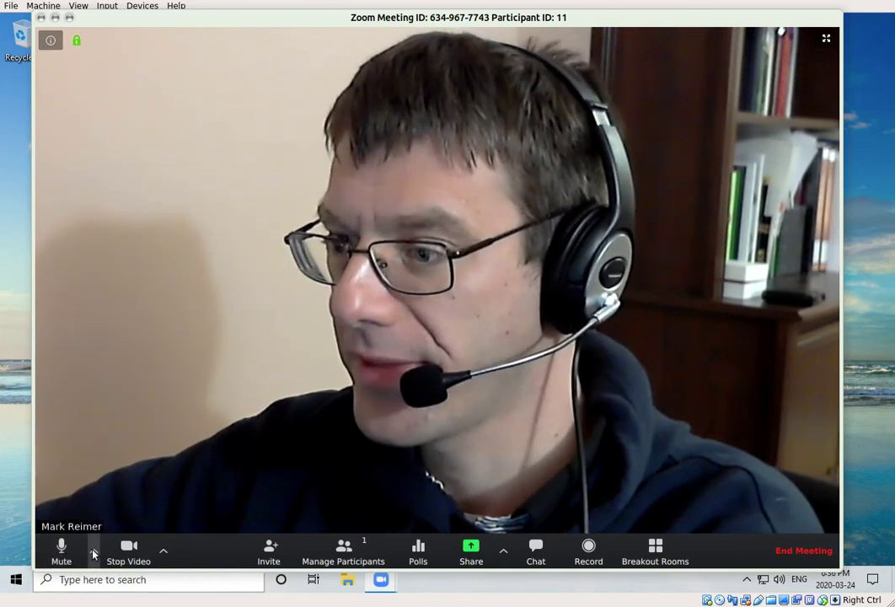
pyautogui.click(92, 552)
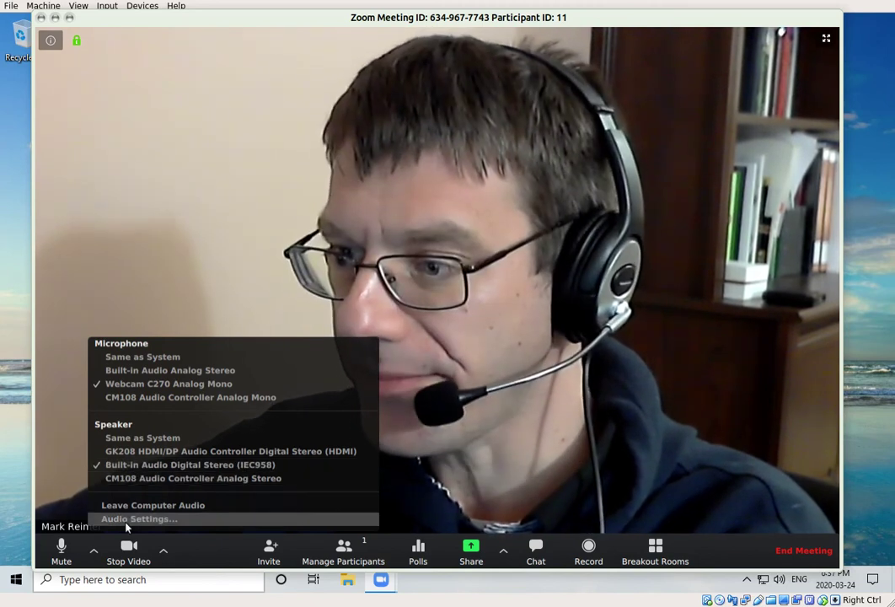
pyautogui.click(74, 552)
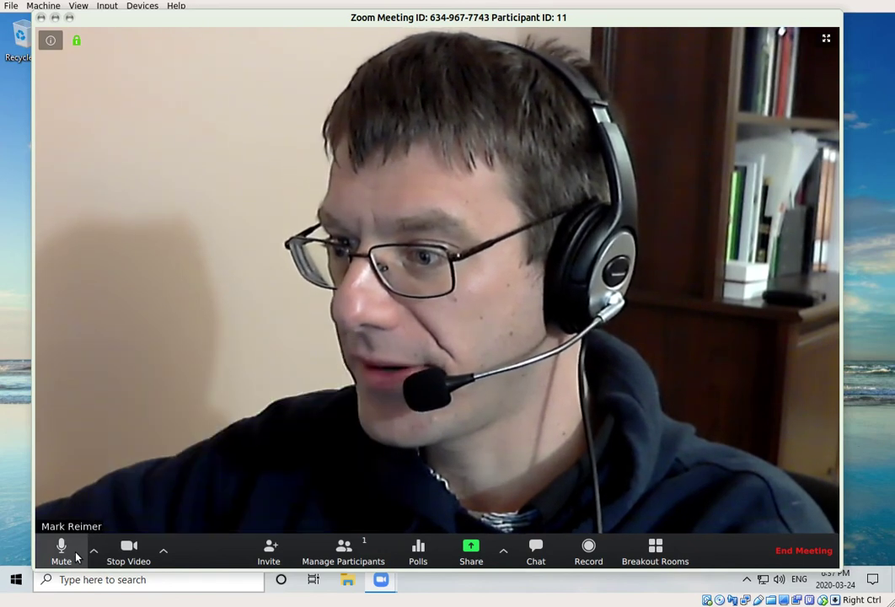
# Stop and restart your webcam video, then show the camera list beside Stop Video
pyautogui.click(130, 550)
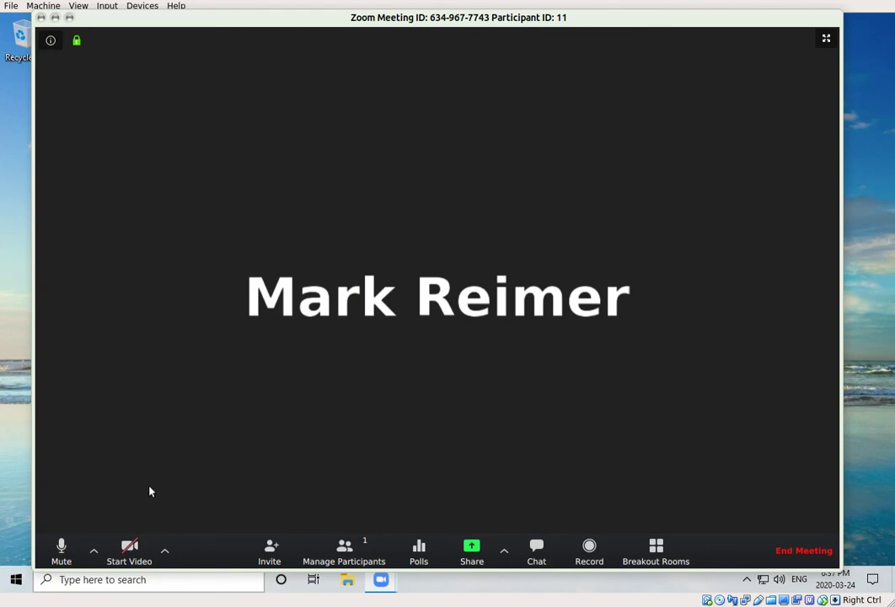
pyautogui.click(129, 552)
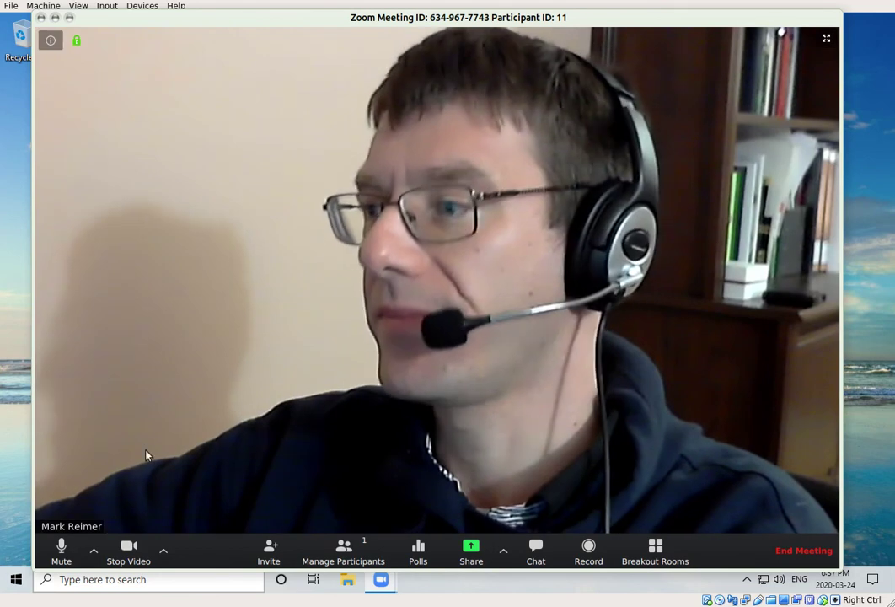
pyautogui.click(164, 549)
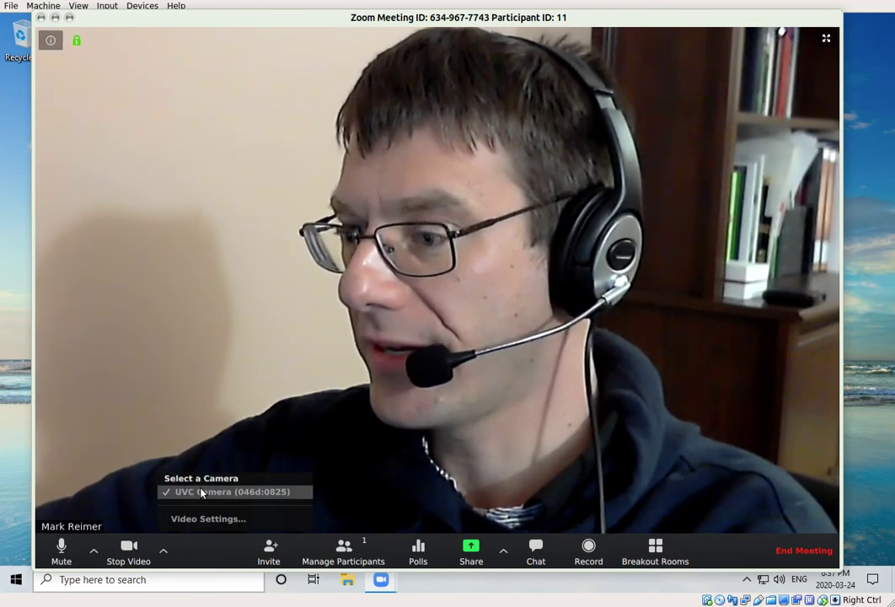
# Review the Video settings page with its webcam preview, then close the Settings window
pyautogui.click(208, 519)
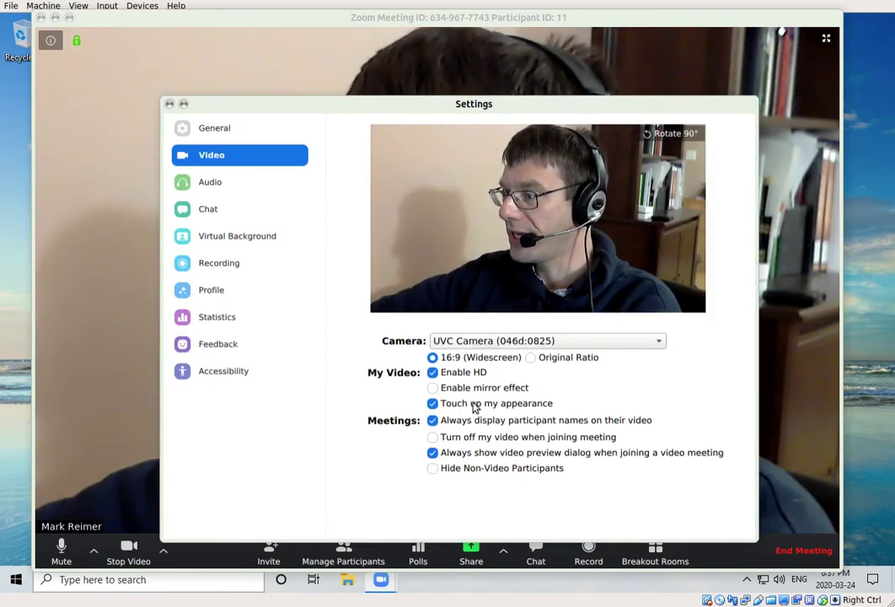
pyautogui.click(168, 104)
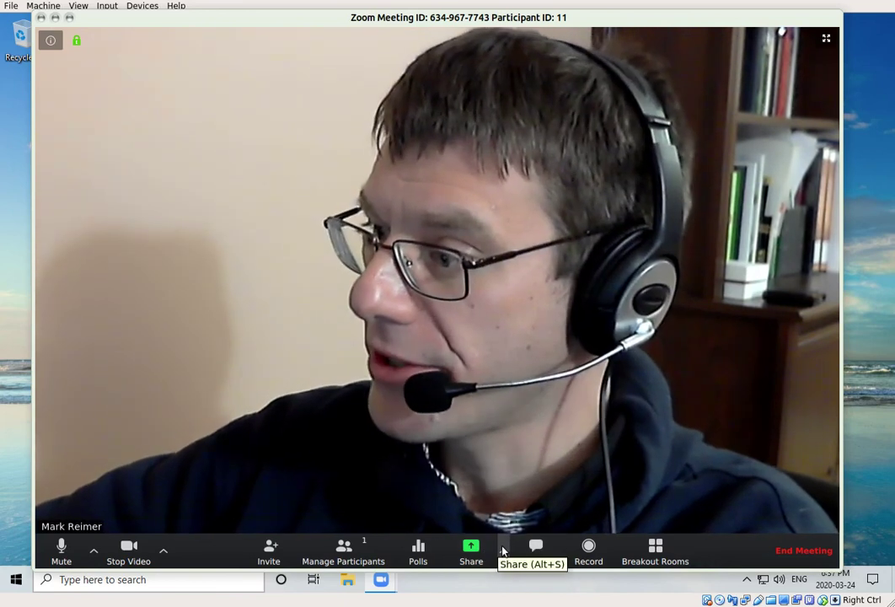
pyautogui.click(471, 549)
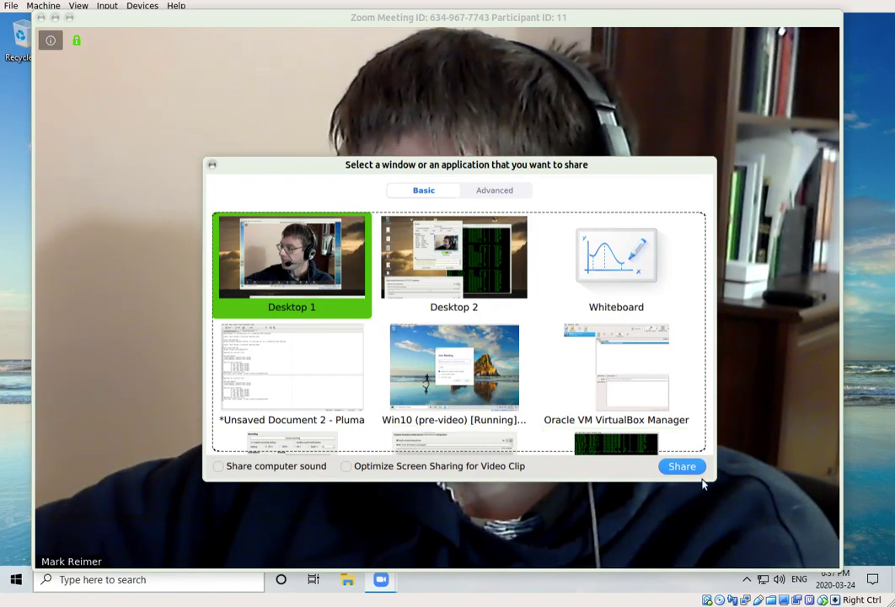
pyautogui.click(213, 166)
pyautogui.moveTo(309, 423)
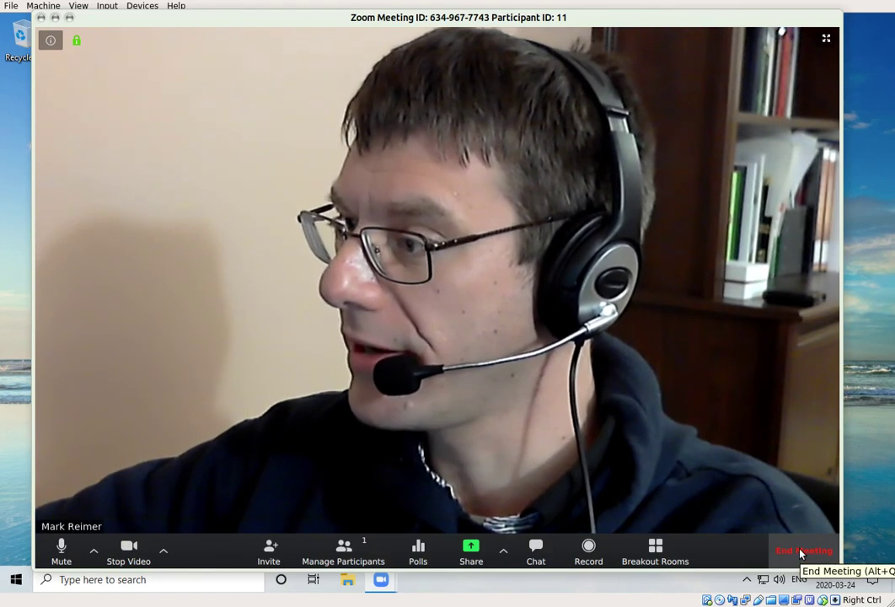
# Leave the meeting without ending it for everyone, returning to the Join Meeting dialog
pyautogui.click(801, 552)
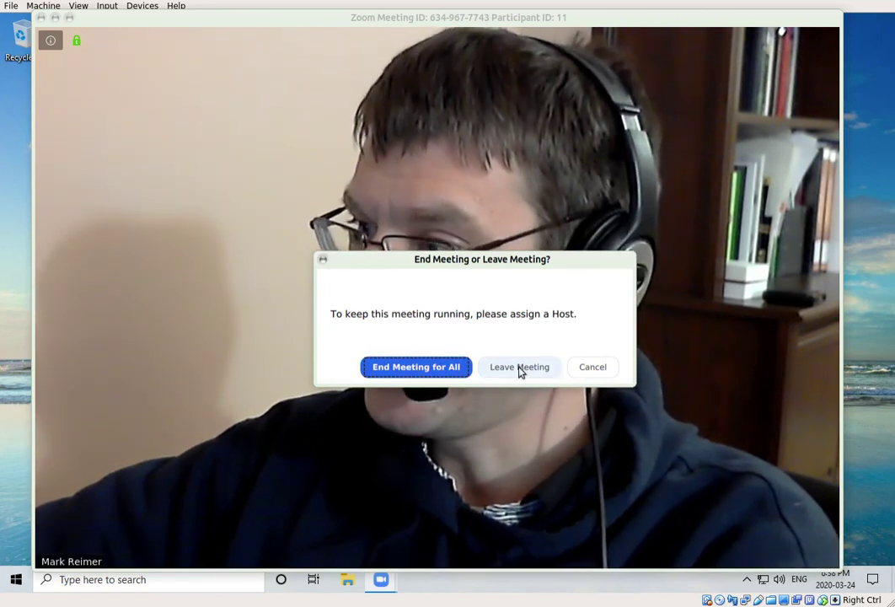
pyautogui.click(521, 368)
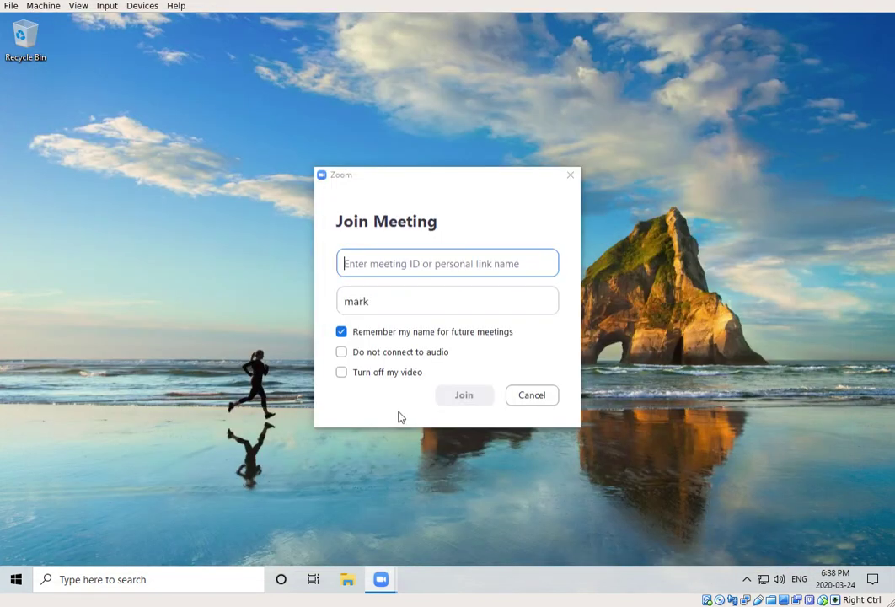